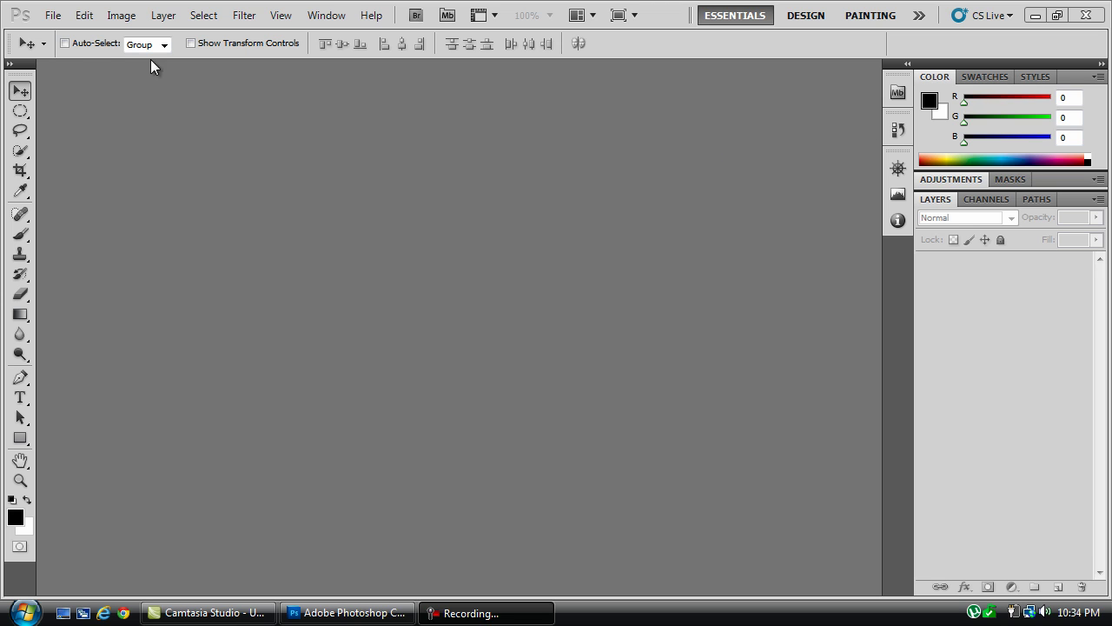
Create a blank 182 × 182 px document, zoom to 300%, and add an empty Layer 1.
click(53, 17)
click(63, 30)
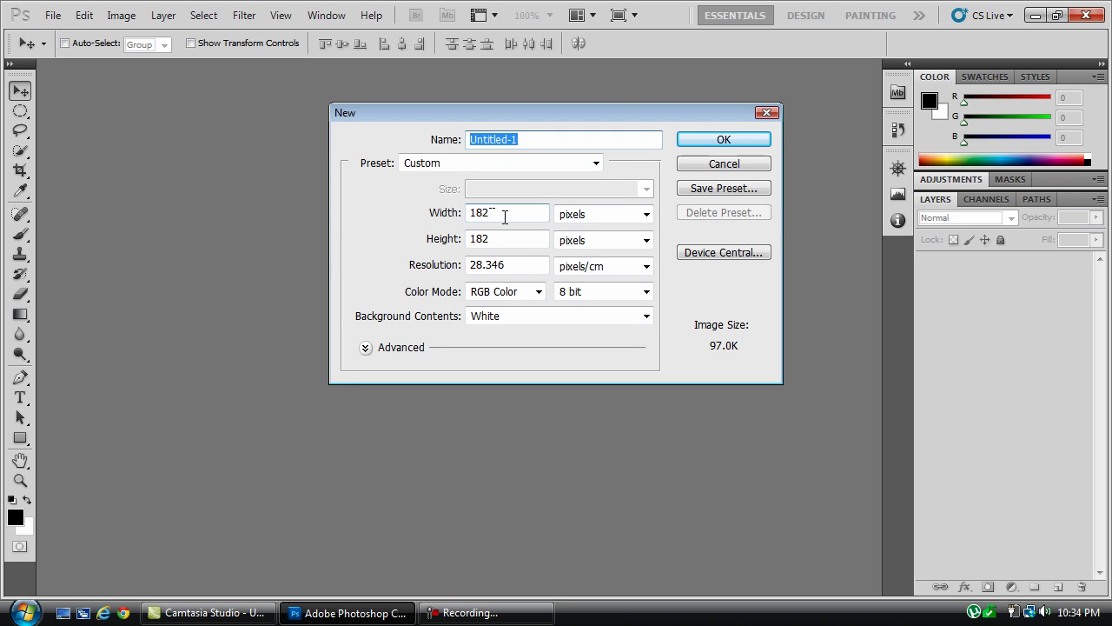
click(485, 212)
click(506, 238)
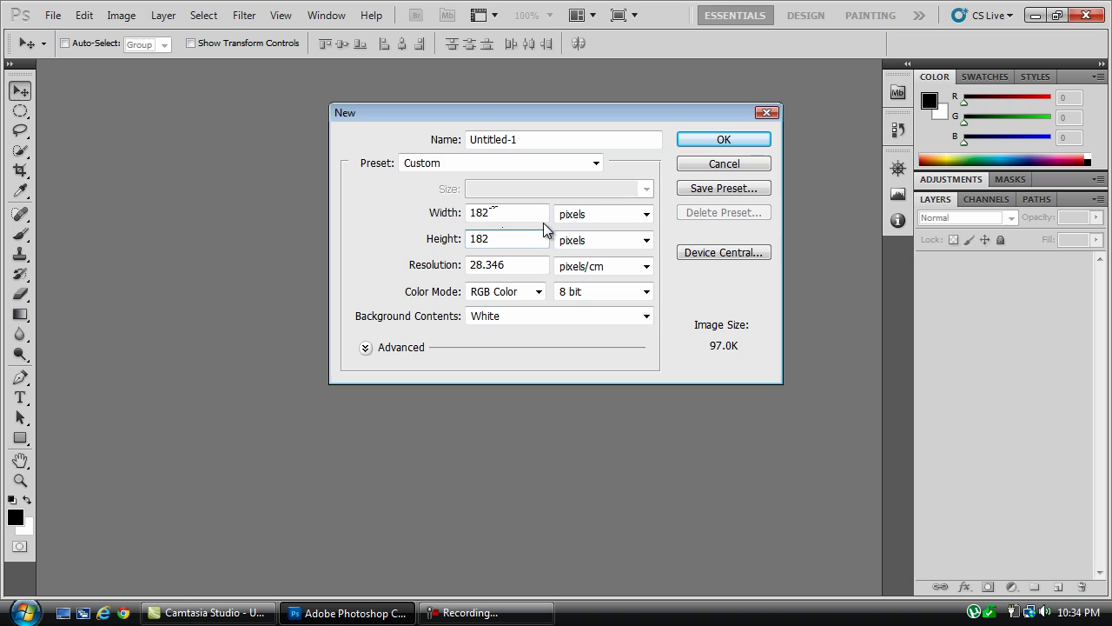
click(726, 141)
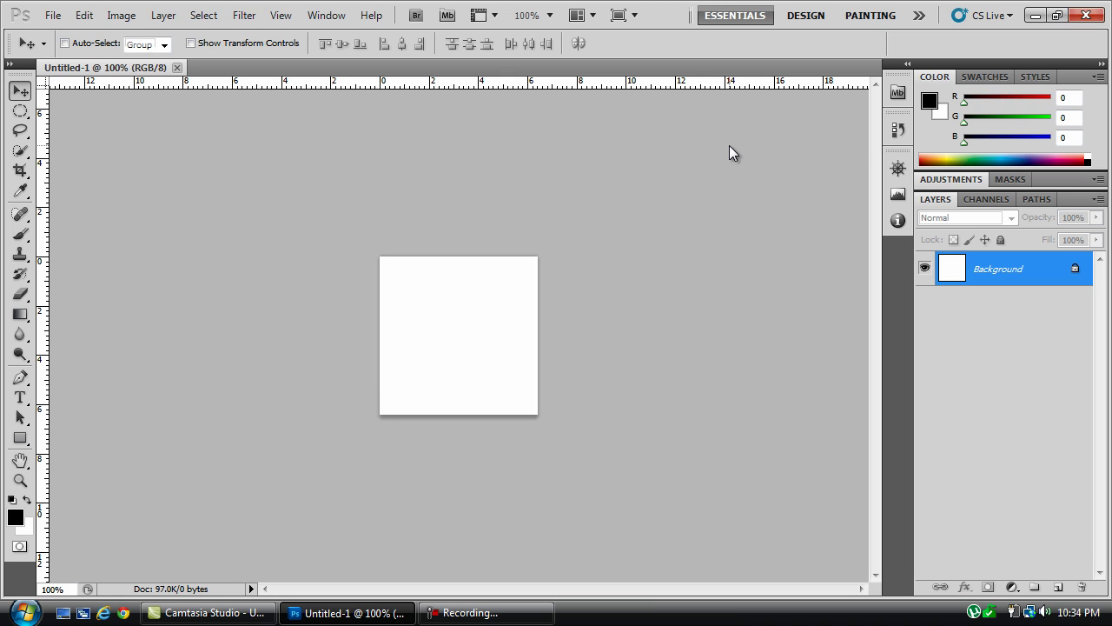
key(ctrl+plus)
key(ctrl+plus)
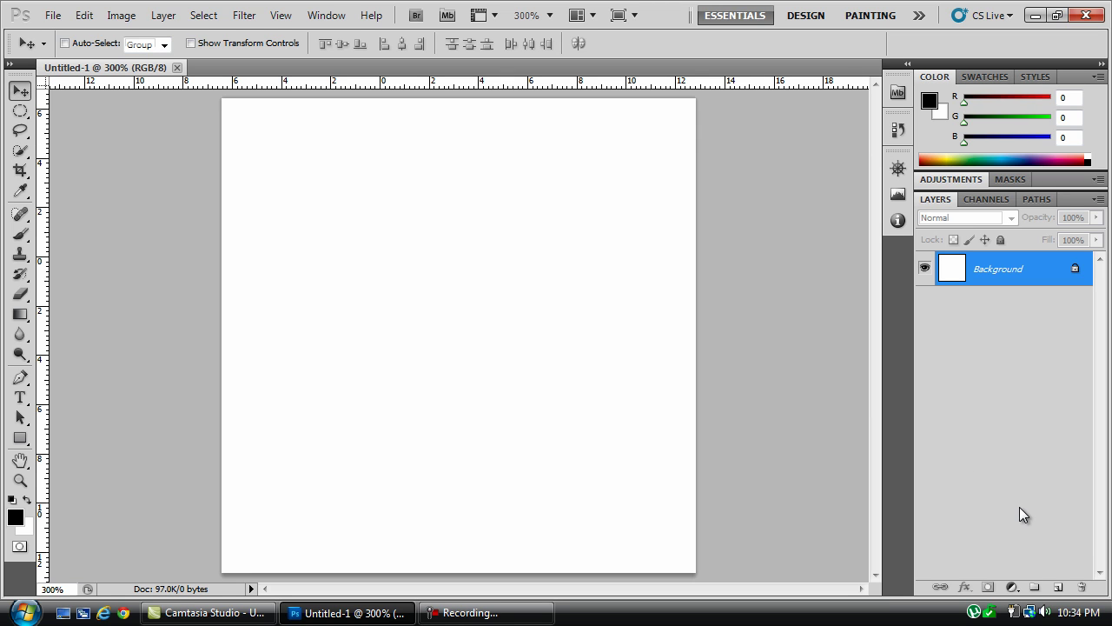
click(1058, 589)
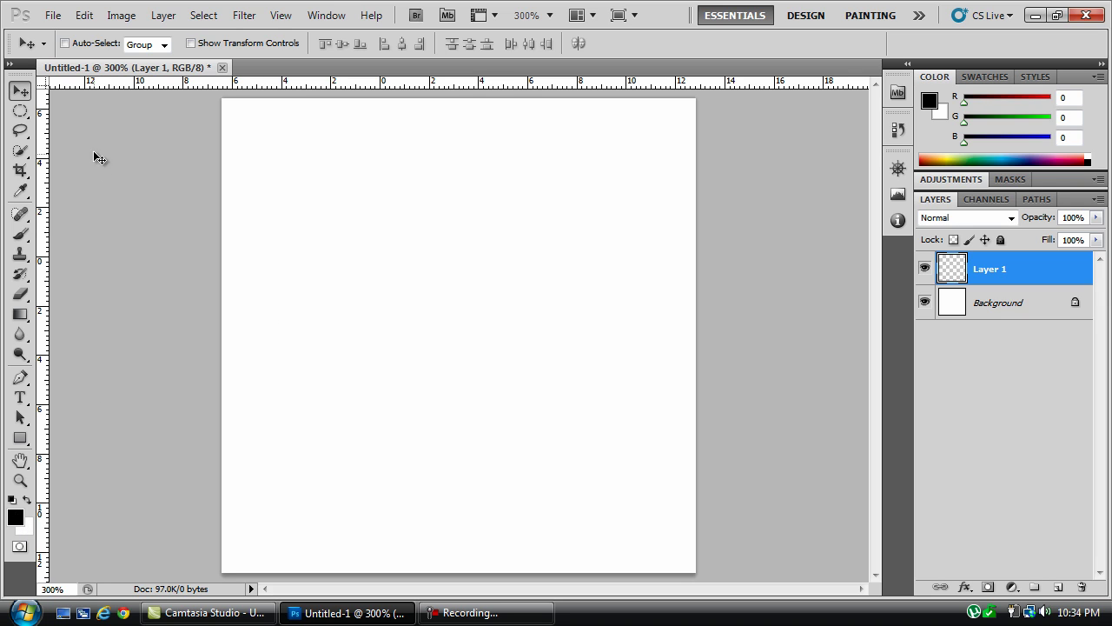
Switch to the Gradient Tool in Radial mode with the Foreground to Transparent preset.
click(21, 317)
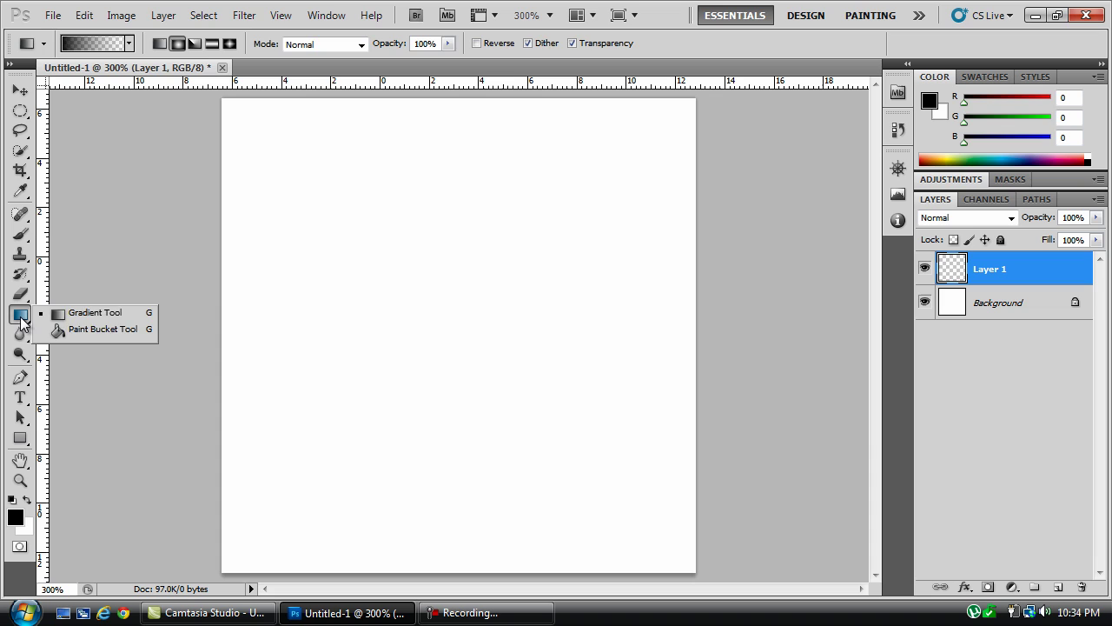
click(56, 328)
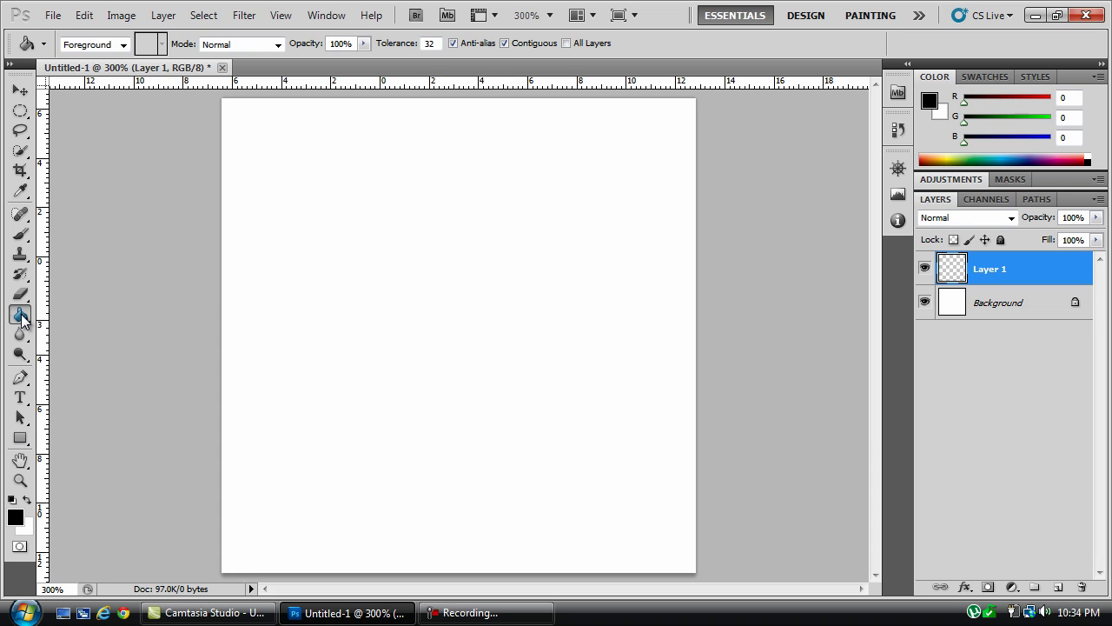
click(21, 318)
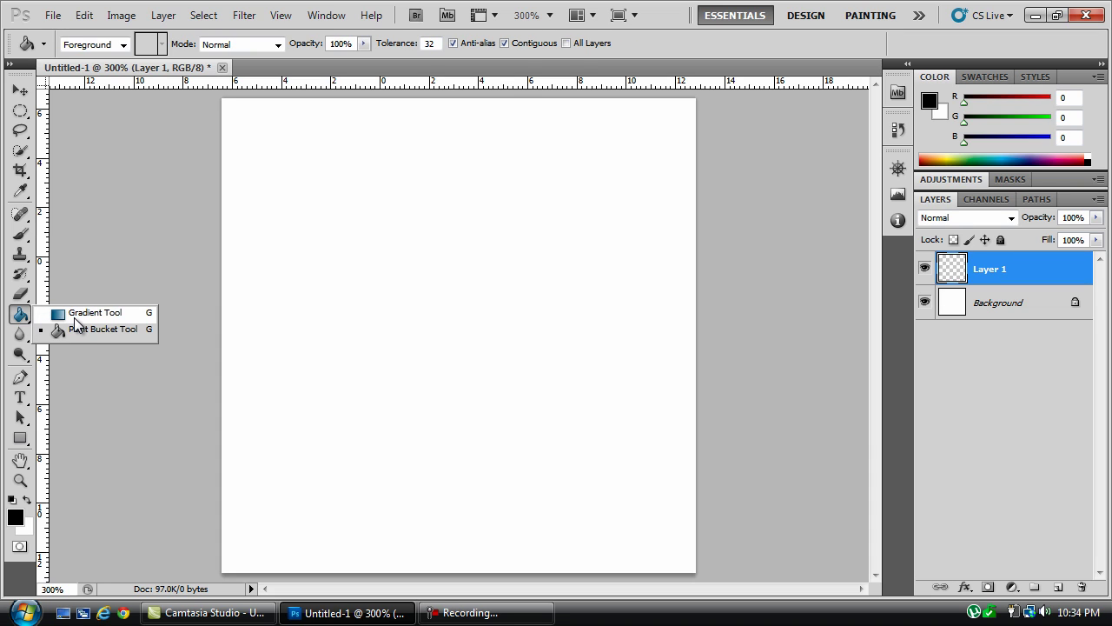
click(74, 317)
click(177, 47)
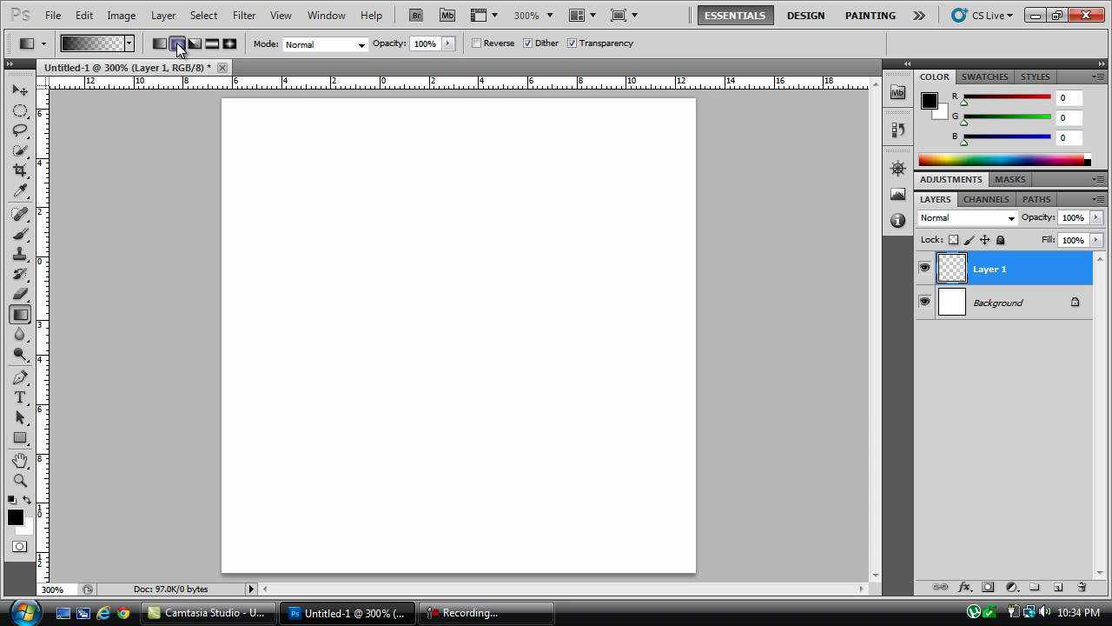
click(129, 44)
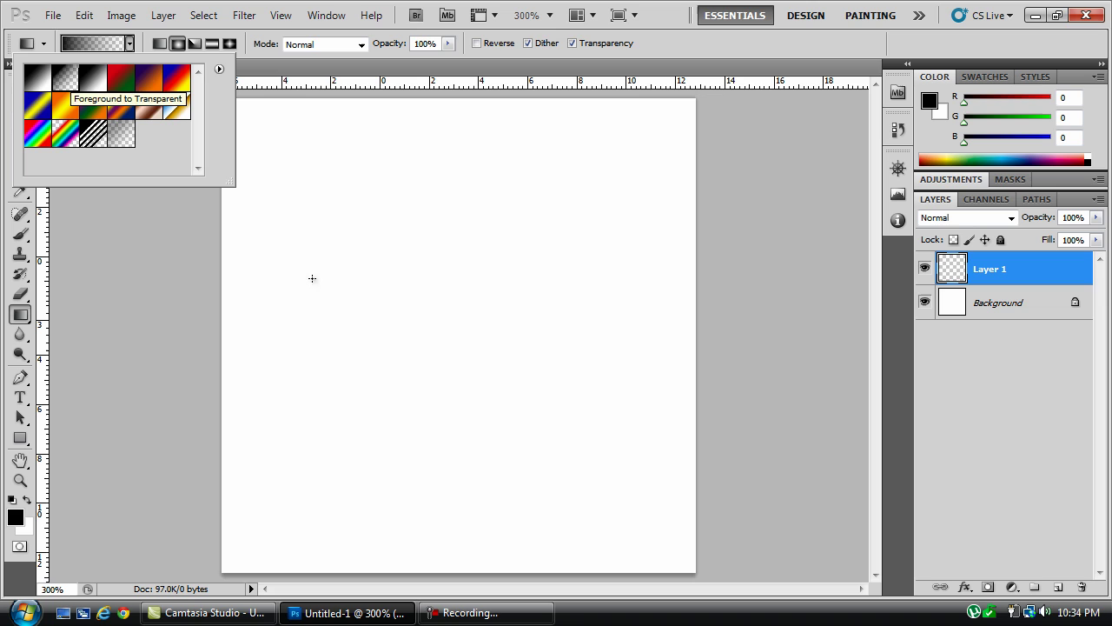
click(772, 216)
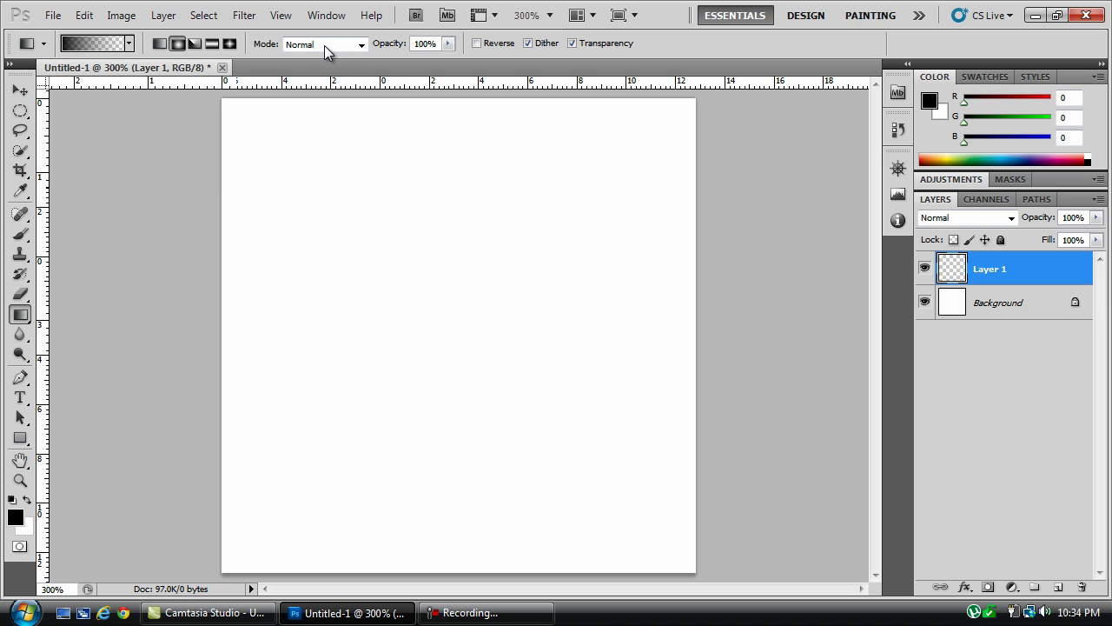
Add a vertical guide at 91 px via New Guide.
click(283, 17)
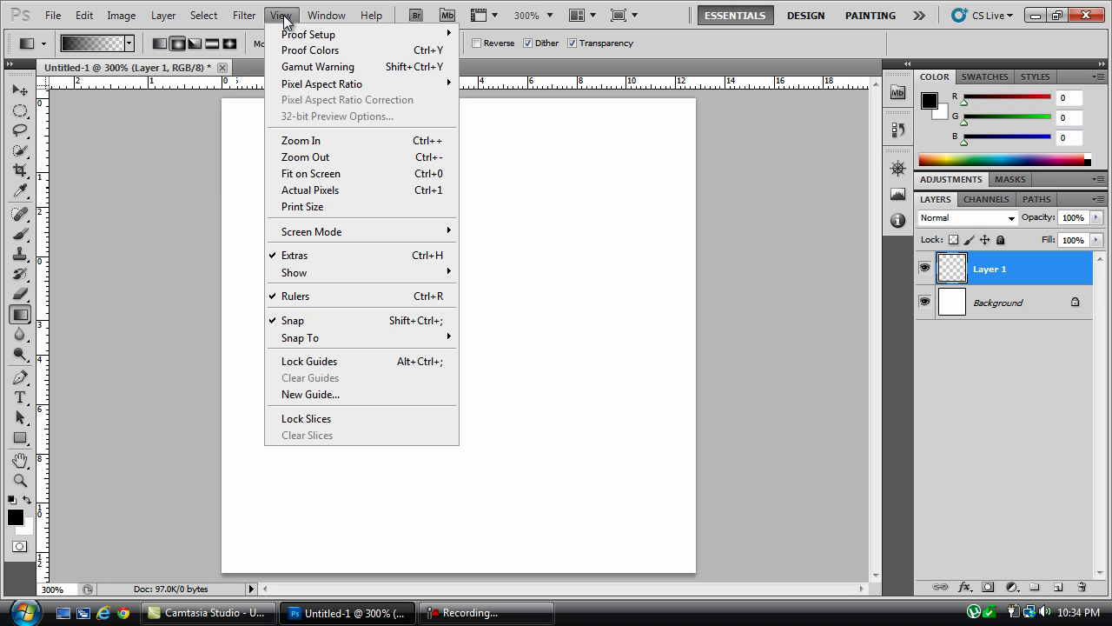
click(355, 390)
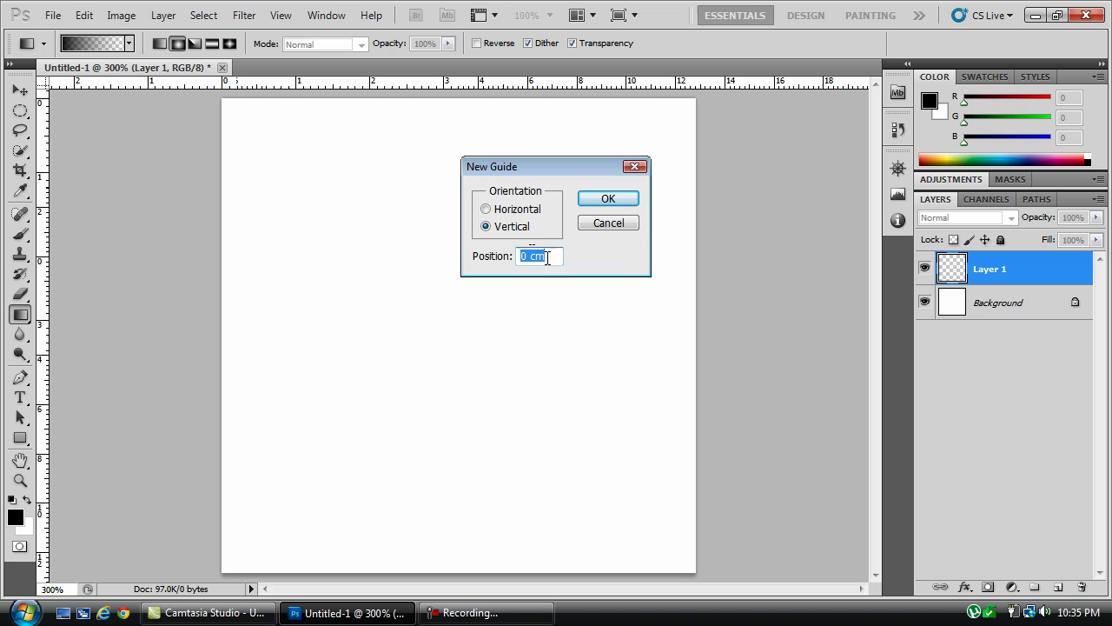
text(91)
text(px)
key(BackSpace)
key(BackSpace)
text(p)
text(x)
double_click(527, 257)
key(End)
double_click(527, 254)
click(526, 253)
drag(518, 254, 533, 254)
click(554, 256)
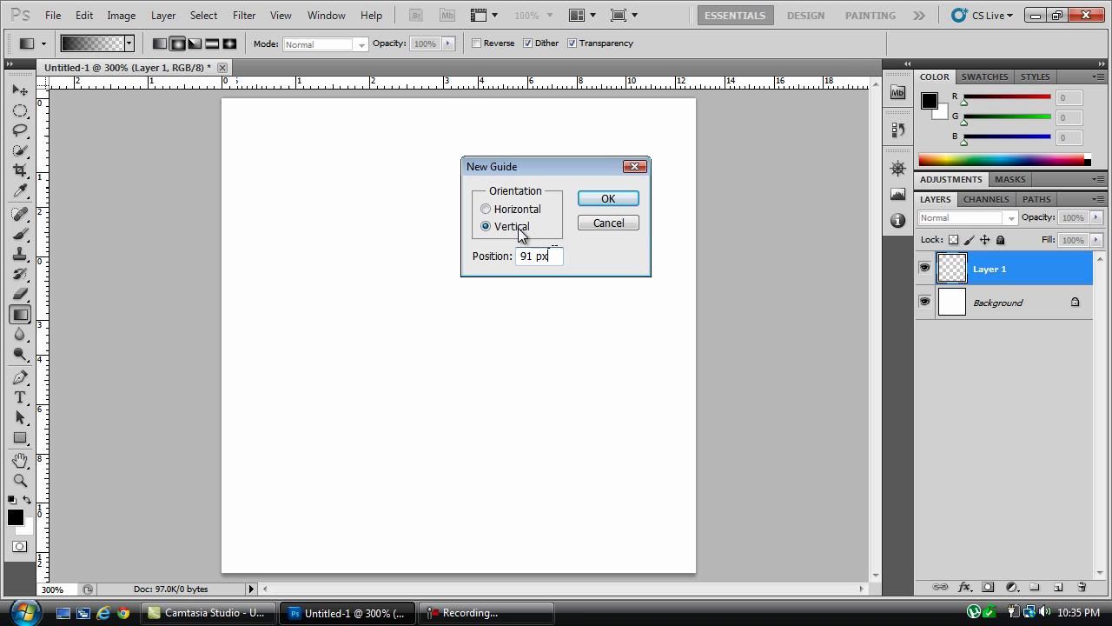
click(511, 212)
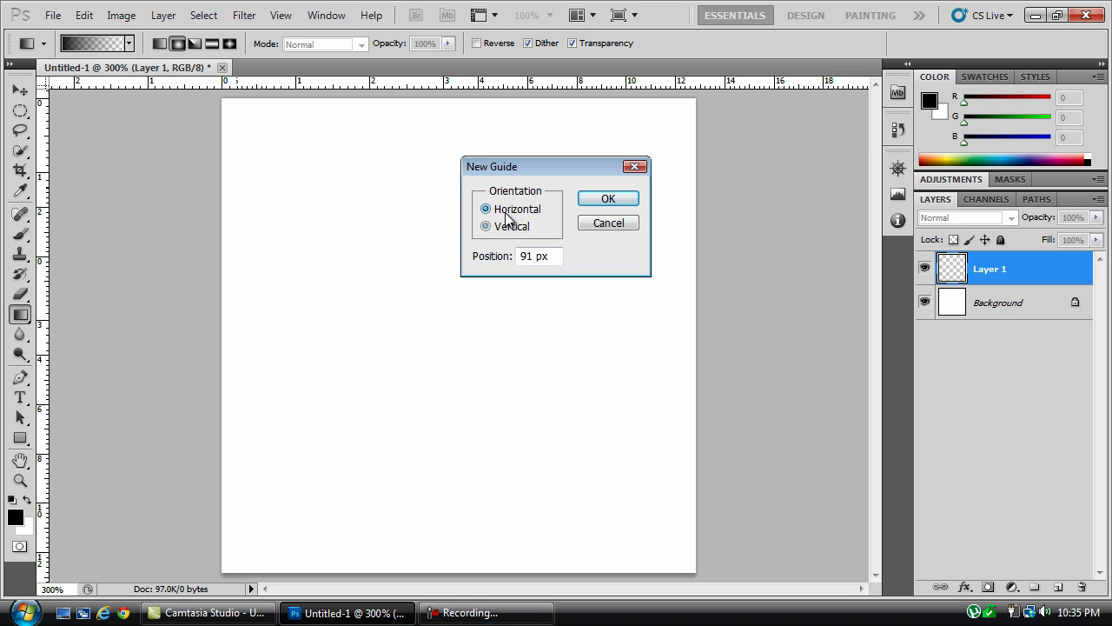
click(622, 201)
Set up a second New Guide at 91 px with Horizontal orientation.
click(282, 15)
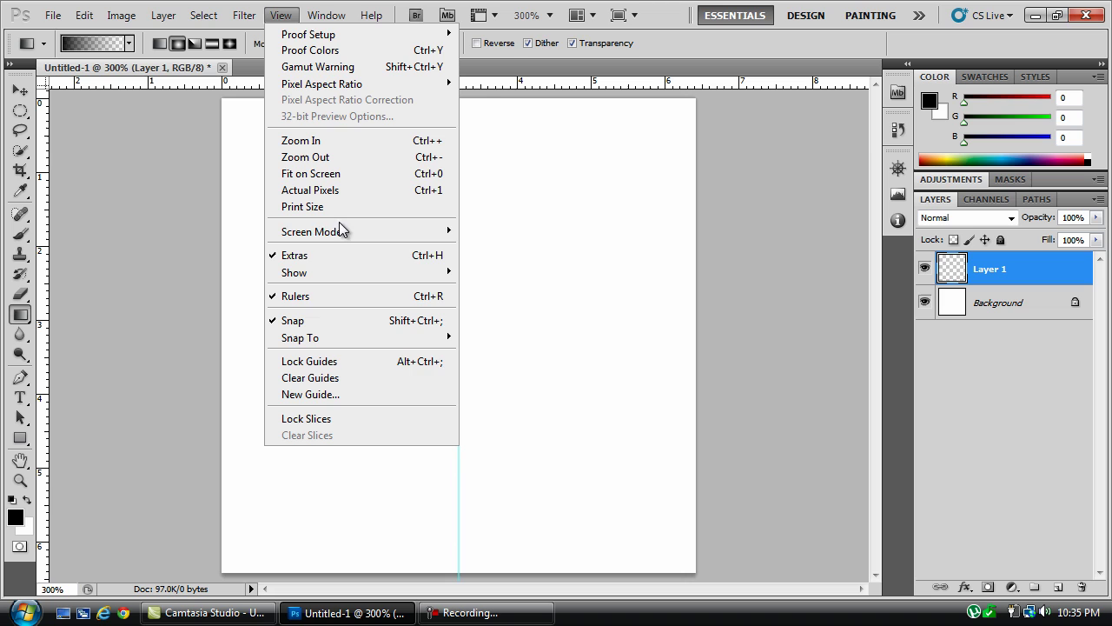
click(341, 395)
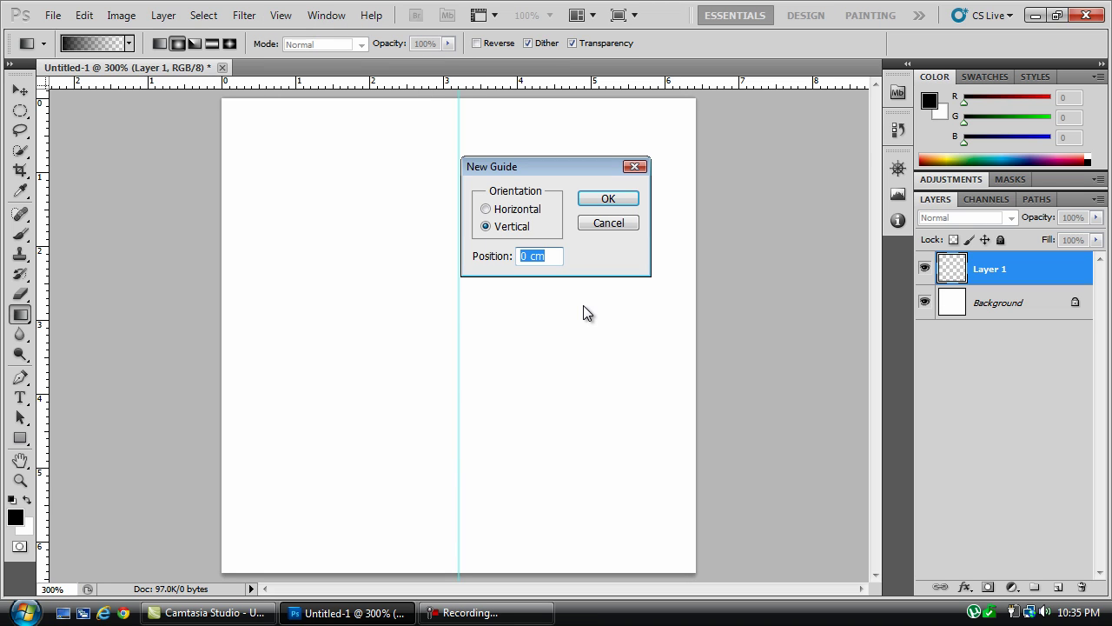
text(91 px)
click(524, 214)
Confirm the horizontal guide at 91 px and drag the radial gradient outward from the guide intersection.
click(615, 201)
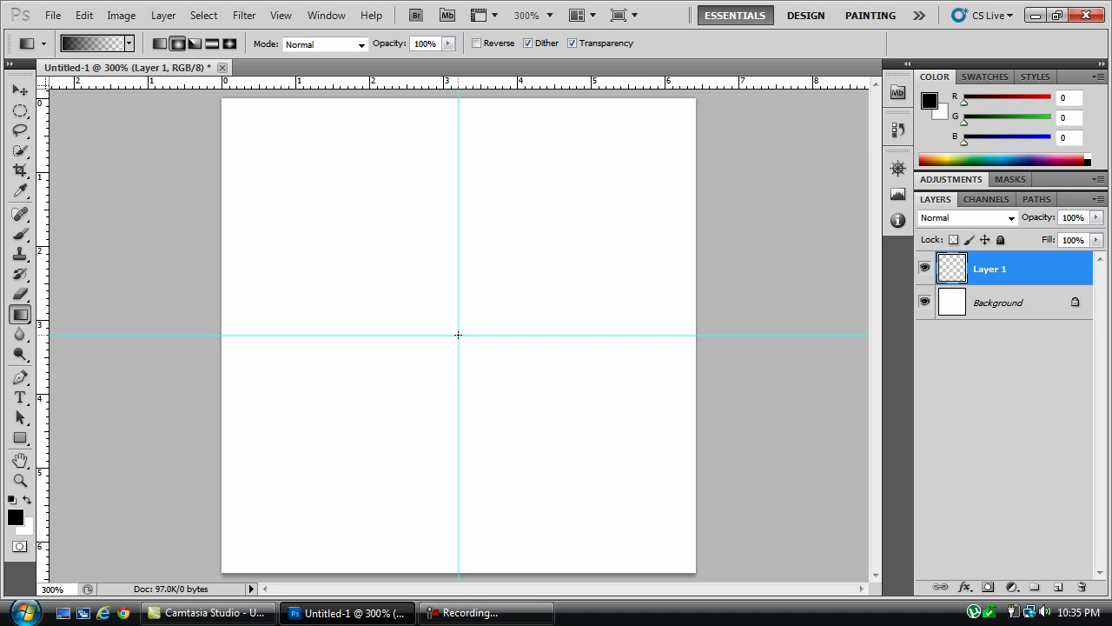
drag(468, 338, 695, 377)
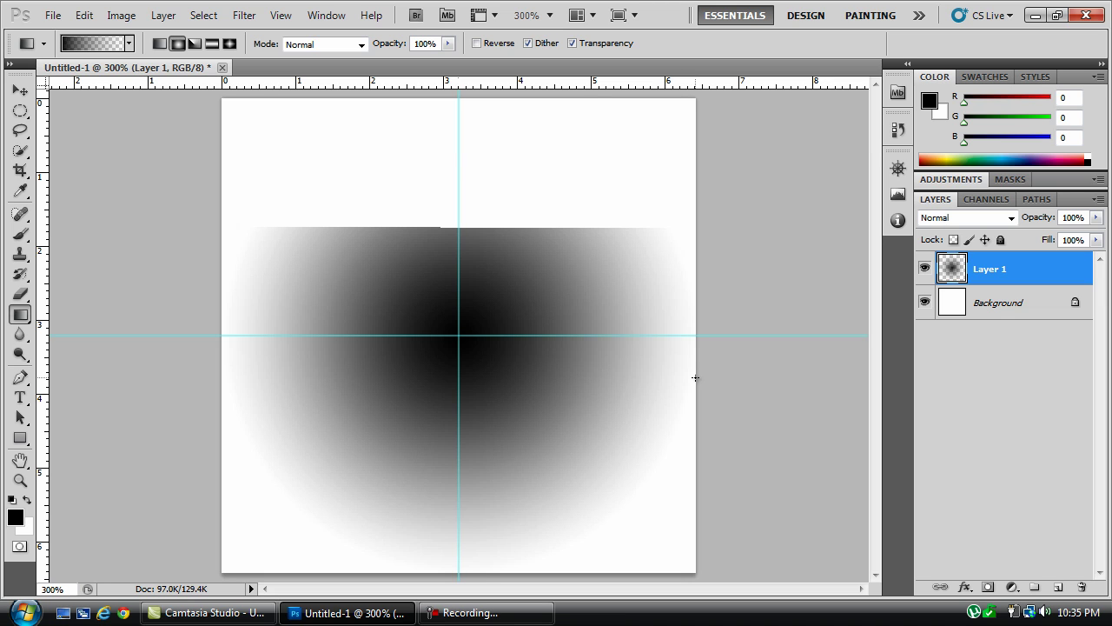
Delete the white Background layer and confirm the deletion.
right_click(1019, 311)
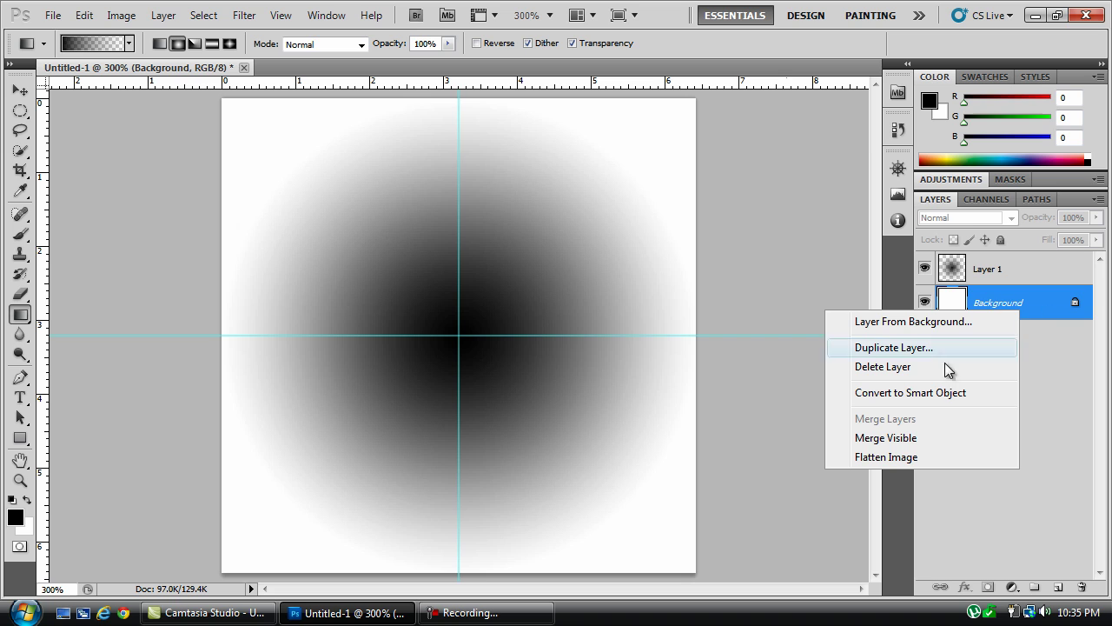
click(917, 368)
click(495, 241)
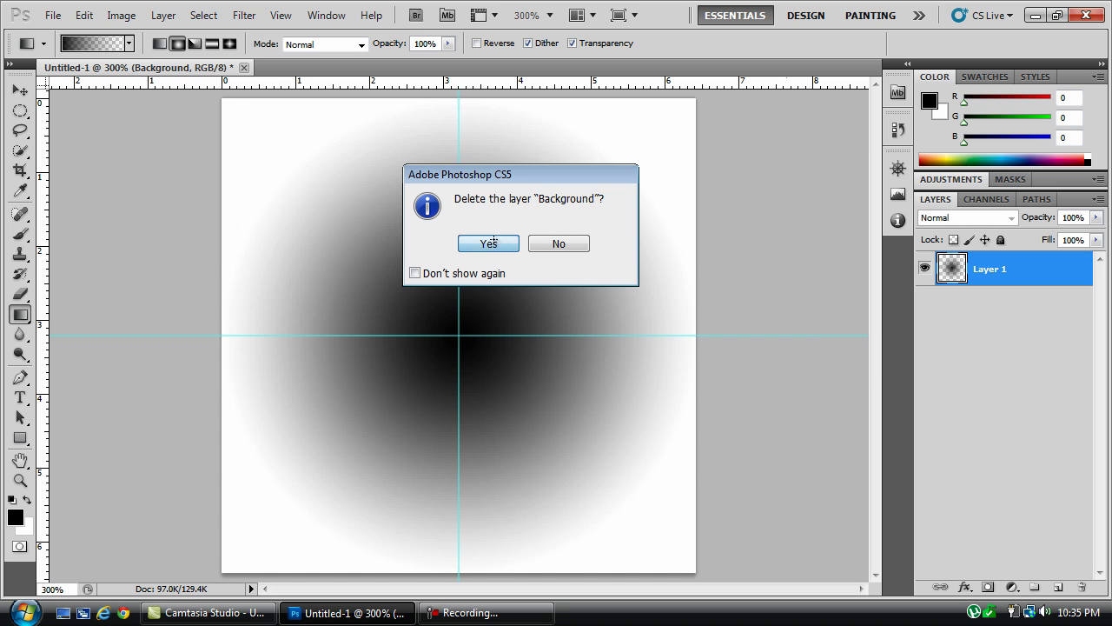
Clear all guides and switch to the Move tool.
click(280, 15)
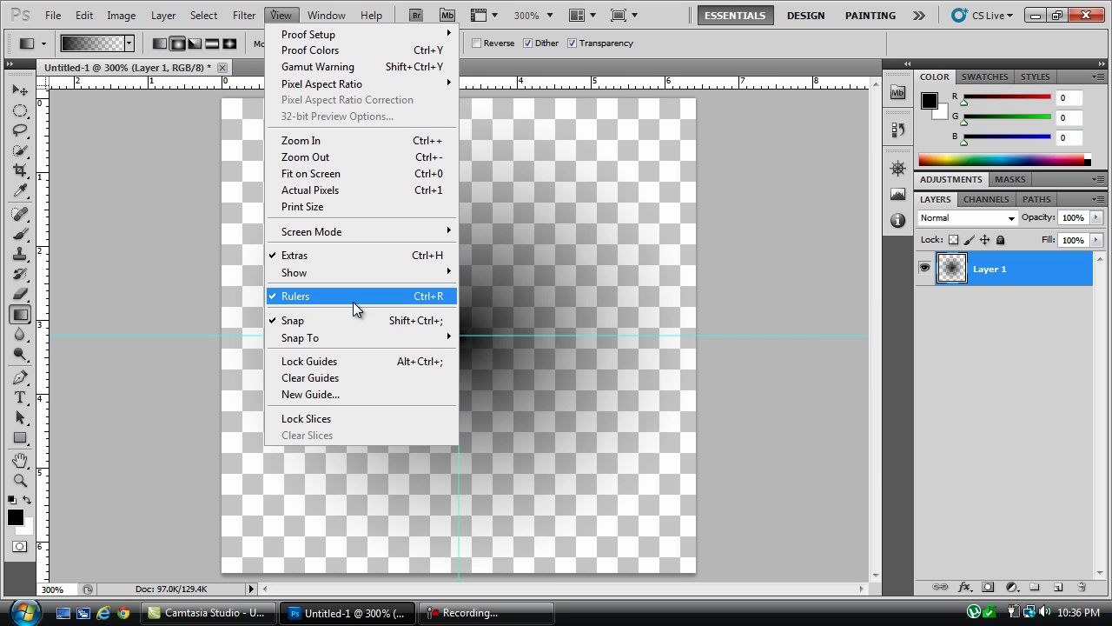
click(347, 377)
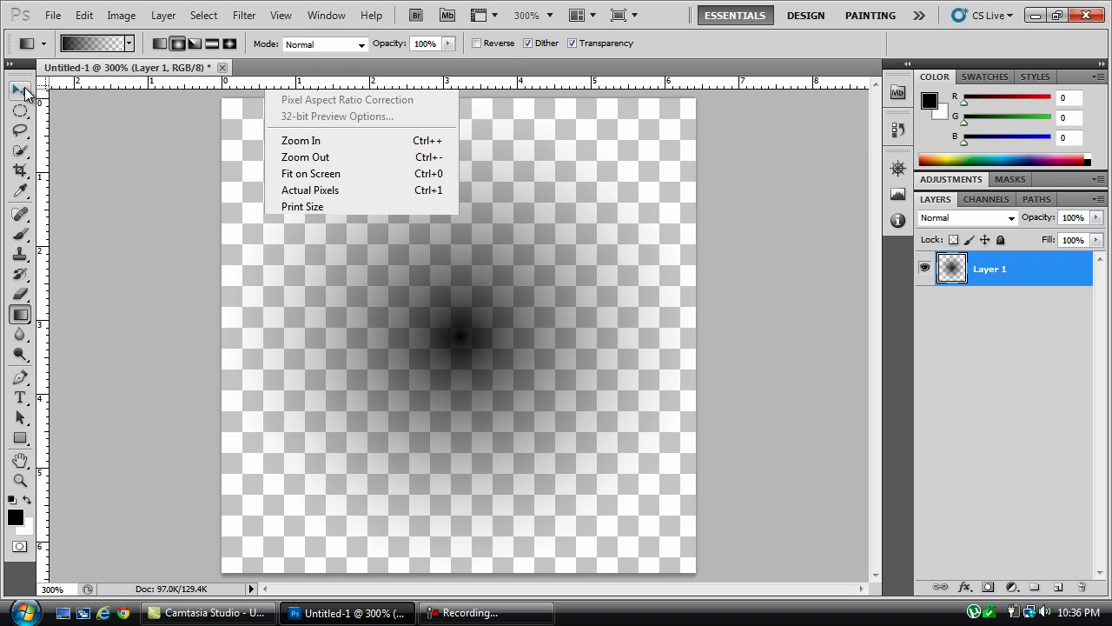
click(20, 89)
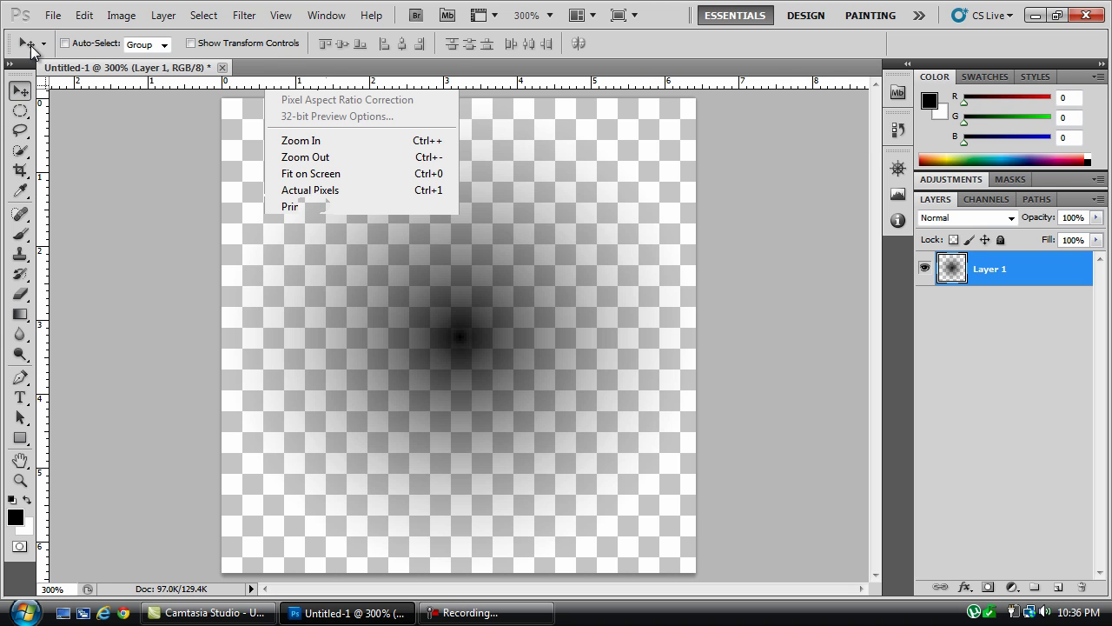
Save As 'Light' in PNG format, accepting PNG options with no interlace.
click(52, 15)
click(121, 276)
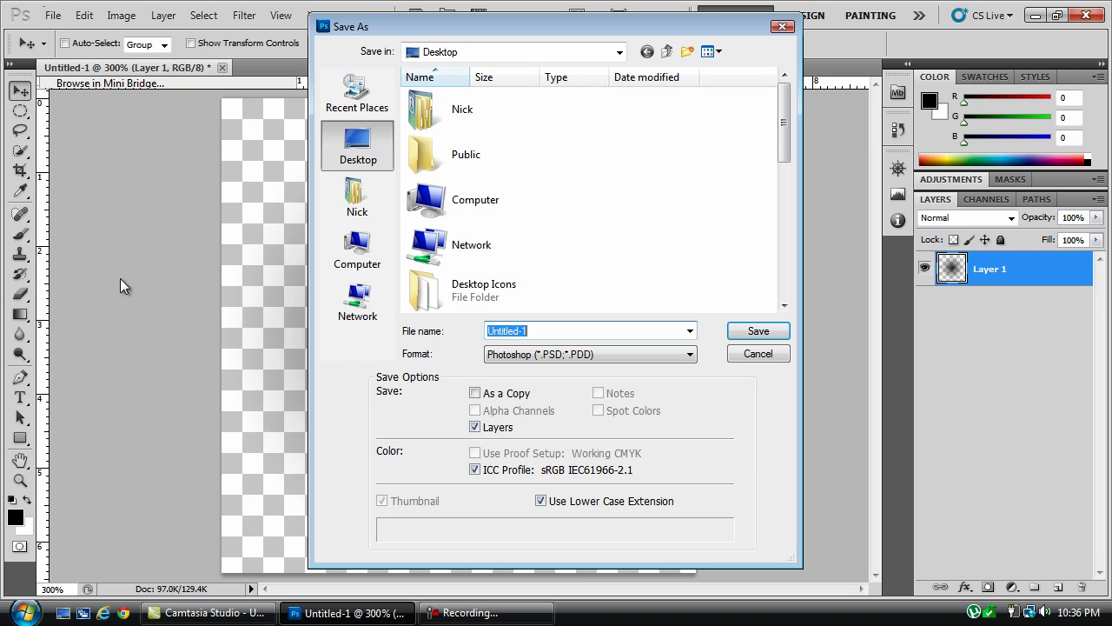
text(Light)
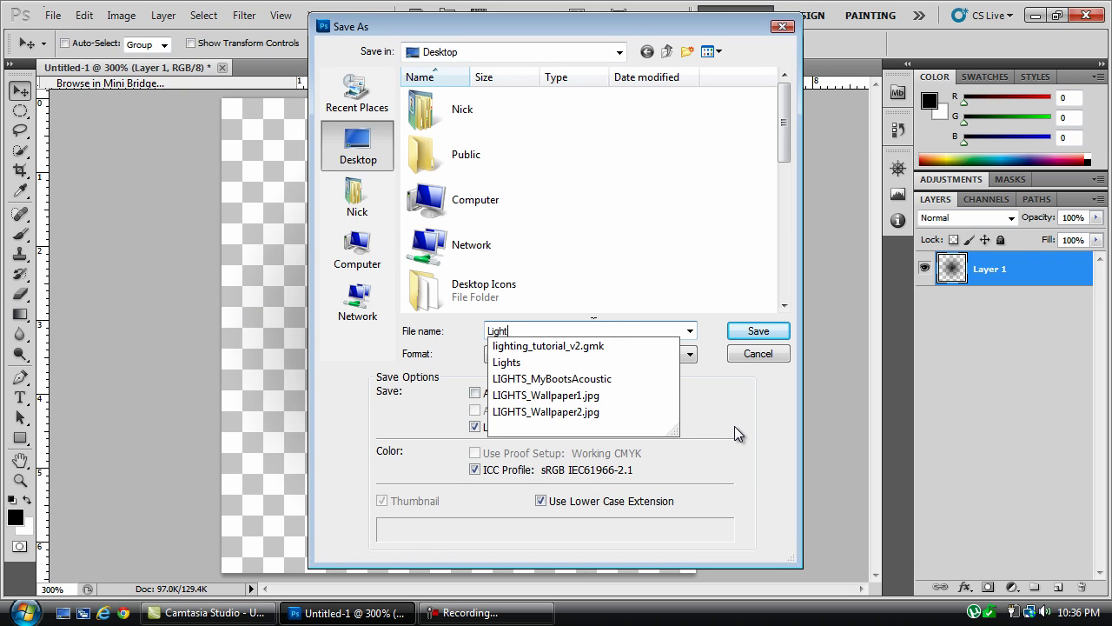
click(725, 369)
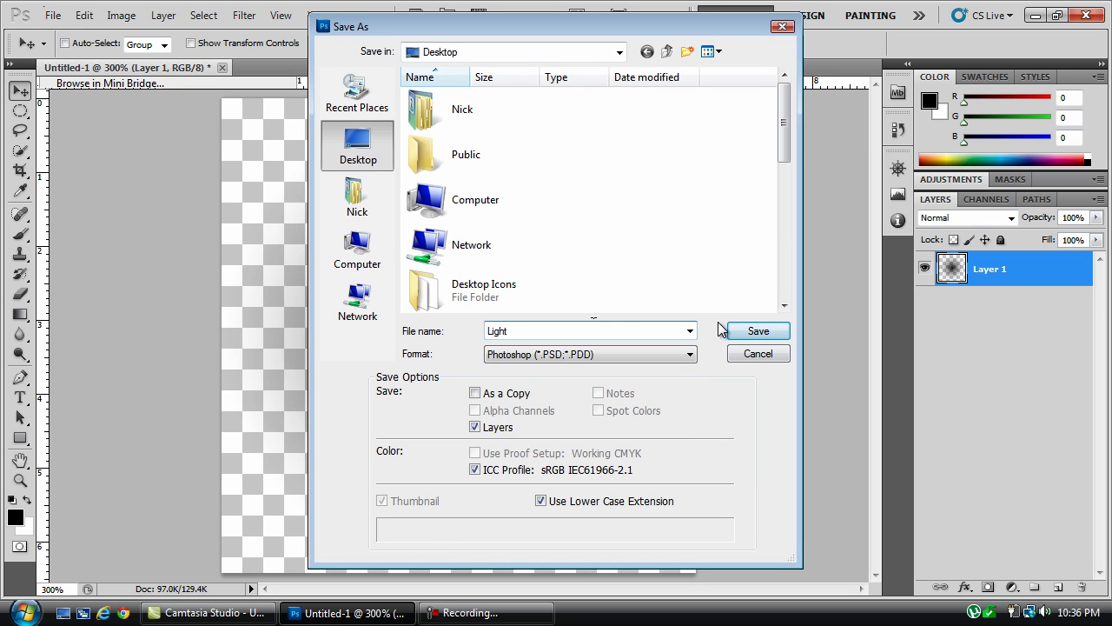
click(687, 356)
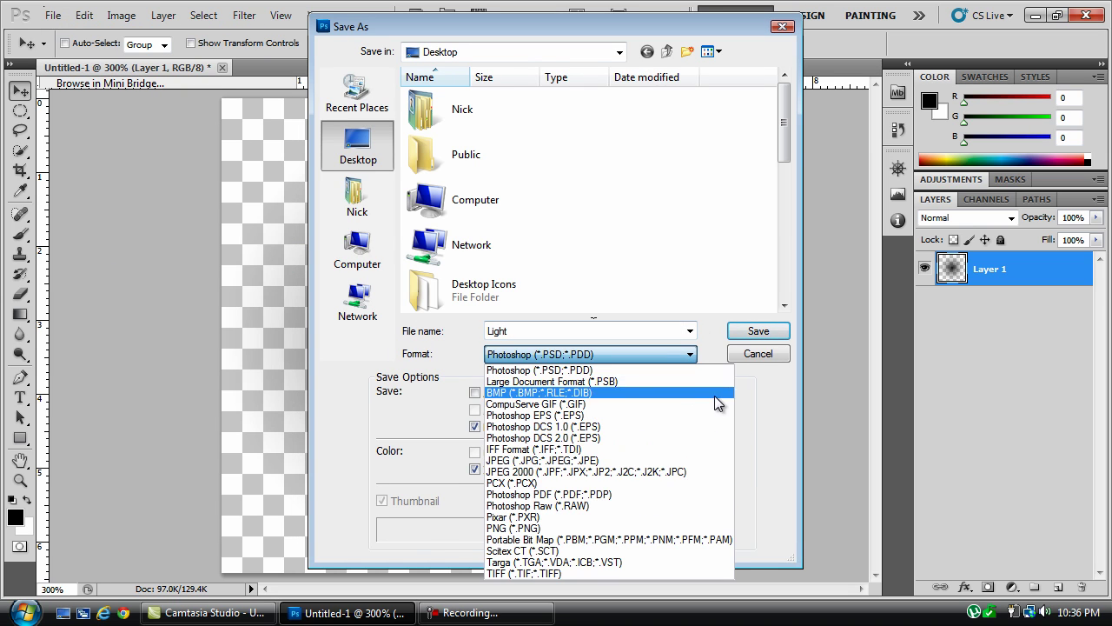
click(560, 527)
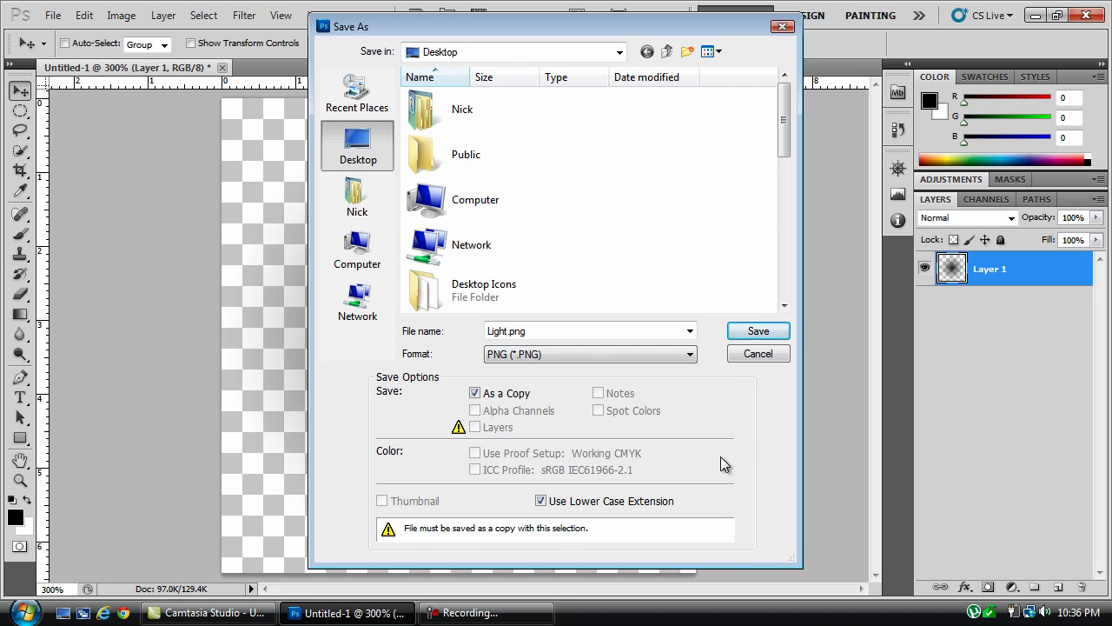
click(762, 337)
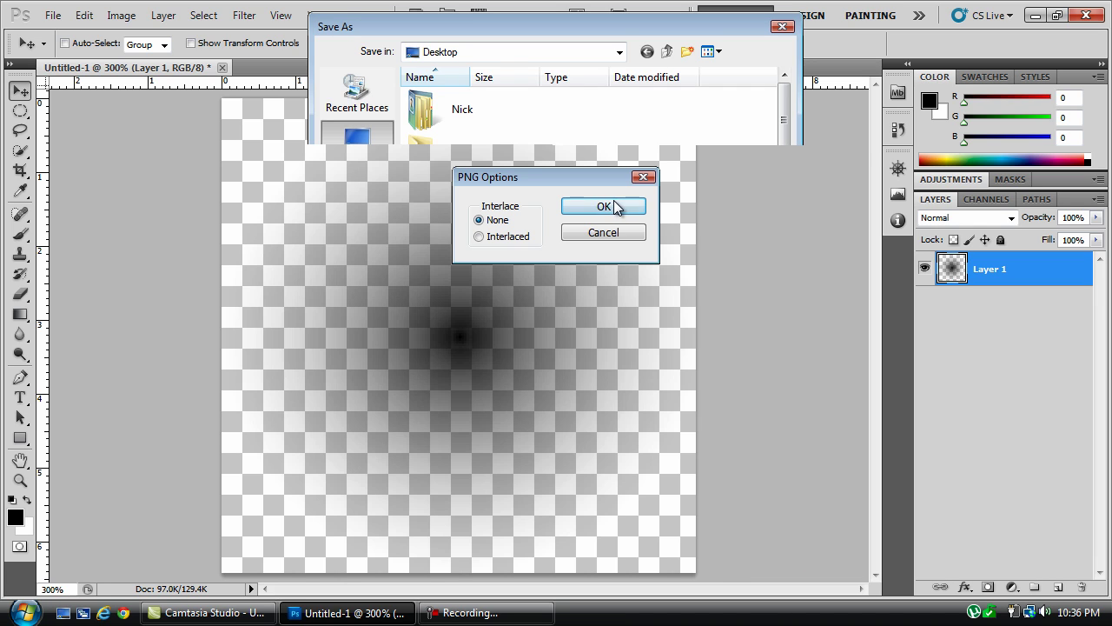
click(614, 204)
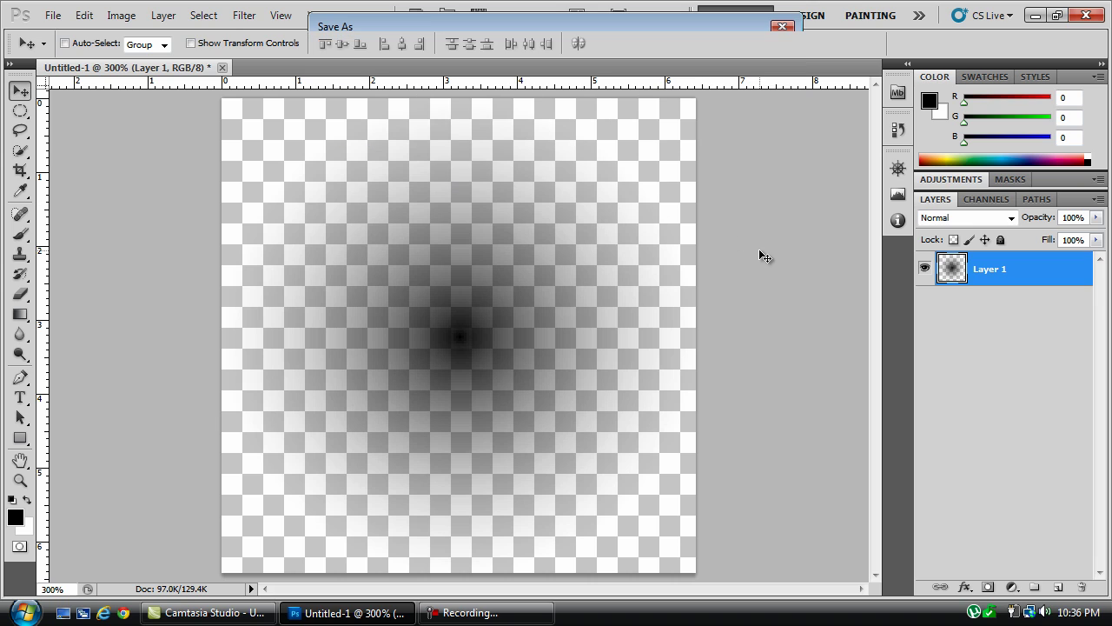